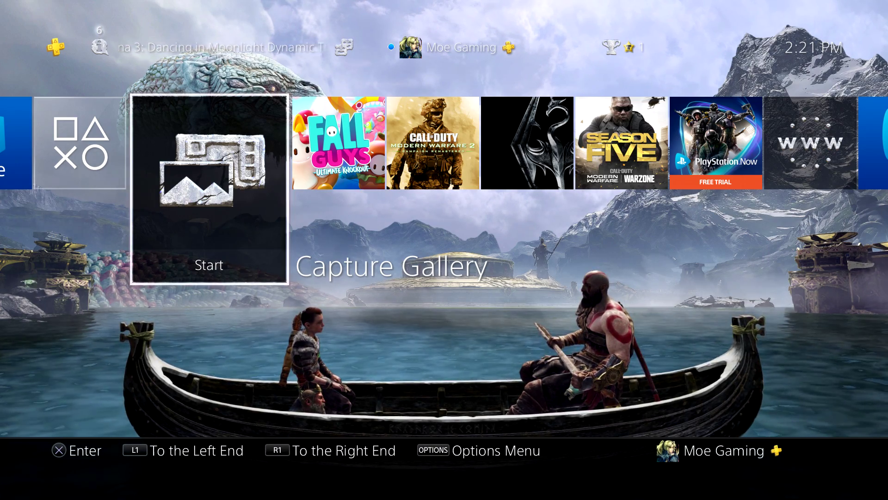
# Step: Open the Call of Duty: Modern Warfare folder in Capture Gallery and select its 00:35 clip
pyautogui.press('Return')
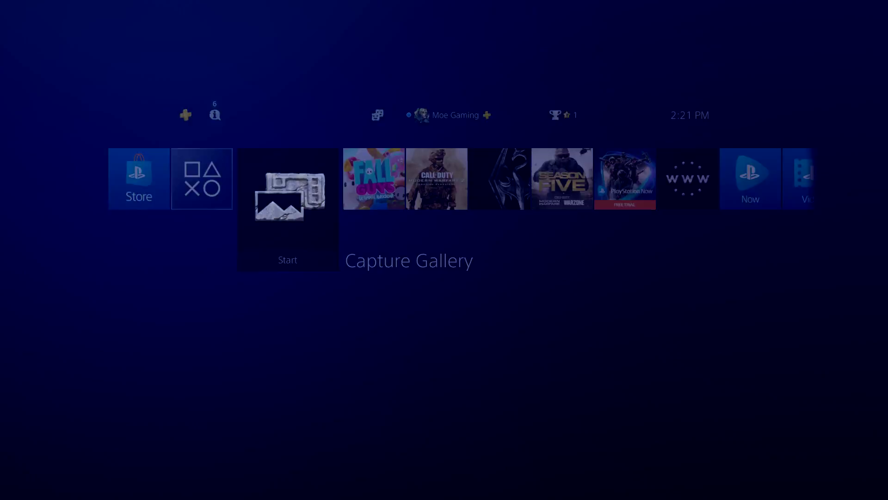
pyautogui.press('Right')
pyautogui.press('Right')
pyautogui.press('Return')
pyautogui.press('Right')
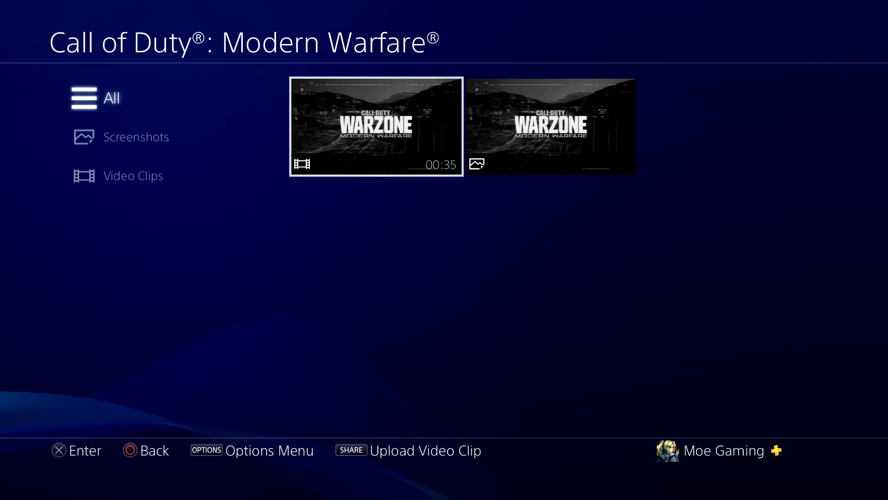
# Step: Try copying the 35-second clip to USB storage, dismiss error CE-41893-5, and leave the folder
pyautogui.press('Menu')
pyautogui.press('Up')
pyautogui.press('Up')
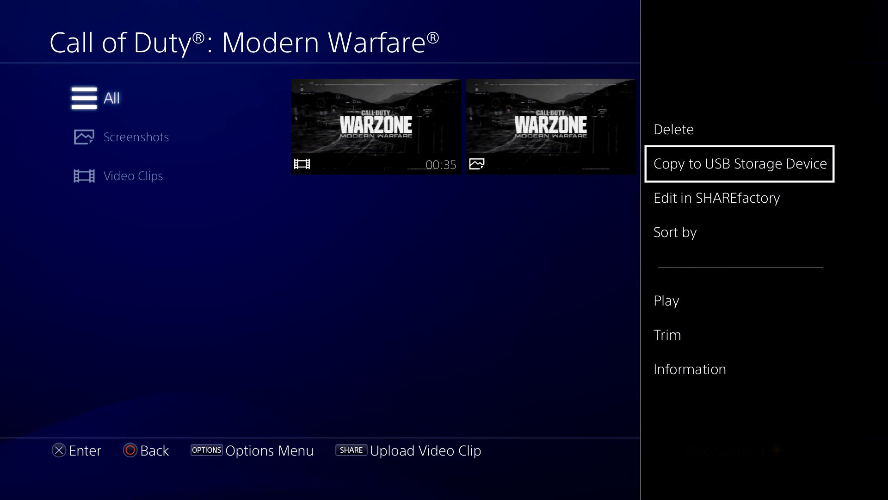
pyautogui.press('Return')
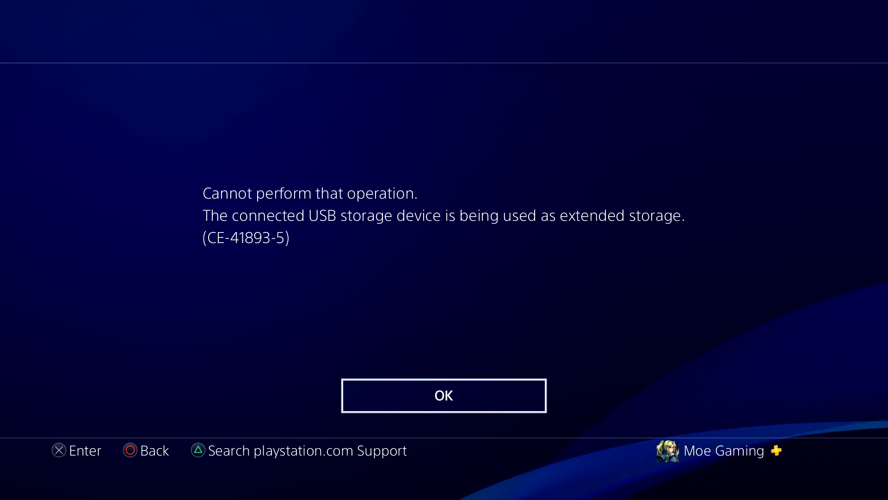
pyautogui.press('Return')
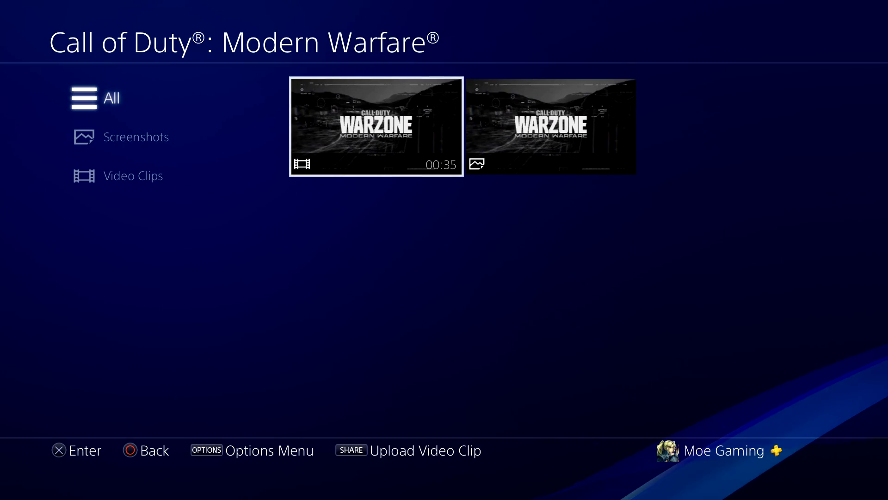
pyautogui.press('Escape')
pyautogui.press('Escape')
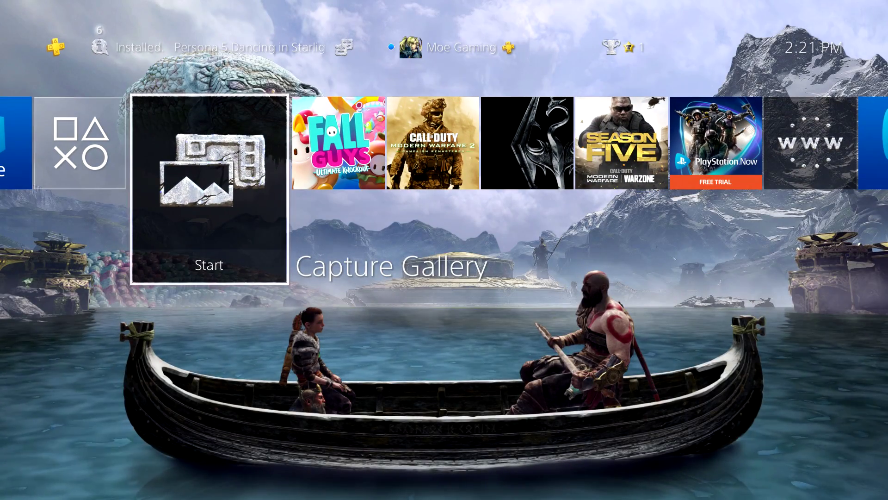
pyautogui.press('Up')
pyautogui.press('Right')
pyautogui.press('Right')
pyautogui.press('Right')
pyautogui.press('Right')
pyautogui.press('Right')
pyautogui.press('Right')
pyautogui.press('Left')
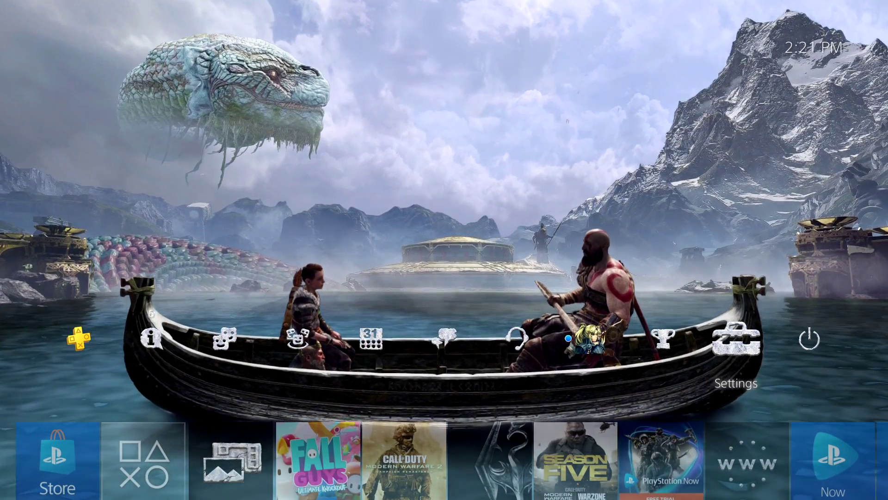
pyautogui.press('Return')
pyautogui.press('Down')
pyautogui.press('Down')
pyautogui.press('Down')
pyautogui.press('Down')
pyautogui.press('Down')
pyautogui.press('Down')
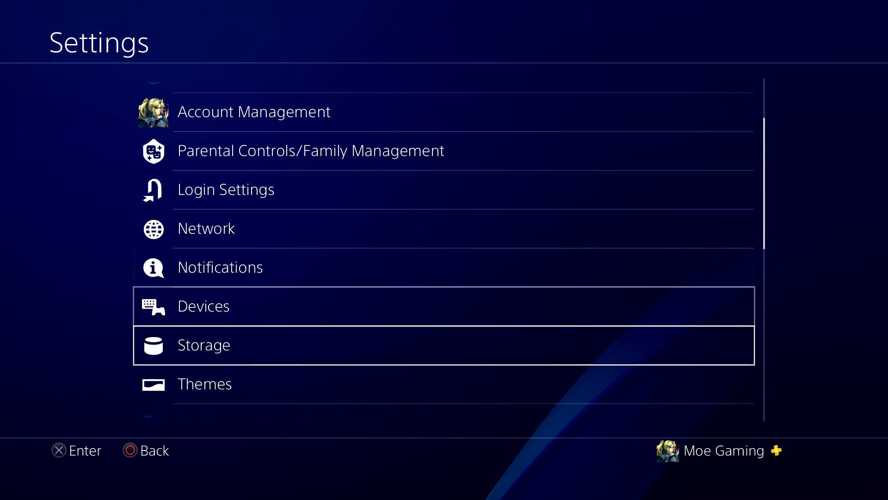
pyautogui.press('Return')
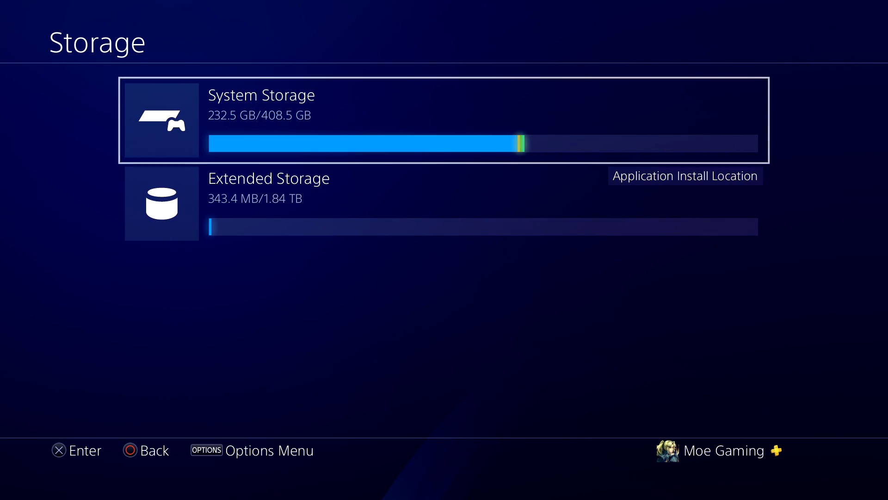
pyautogui.press('Down')
pyautogui.press('Return')
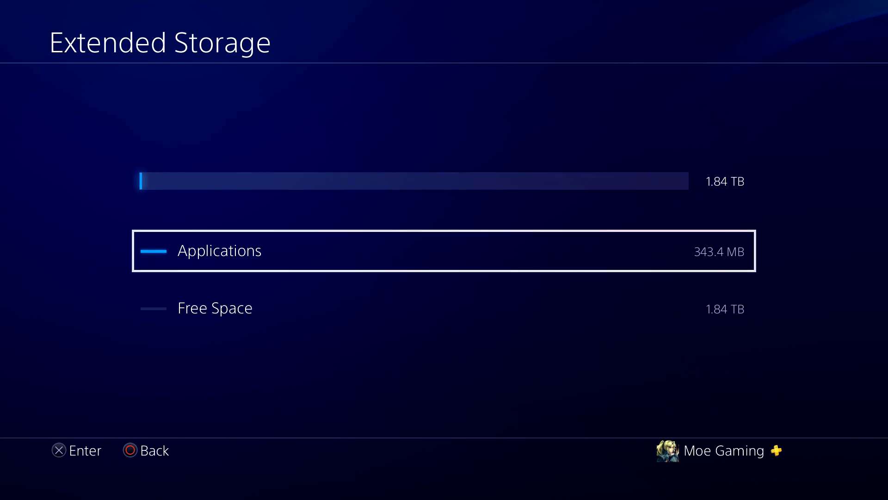
pyautogui.press('Escape')
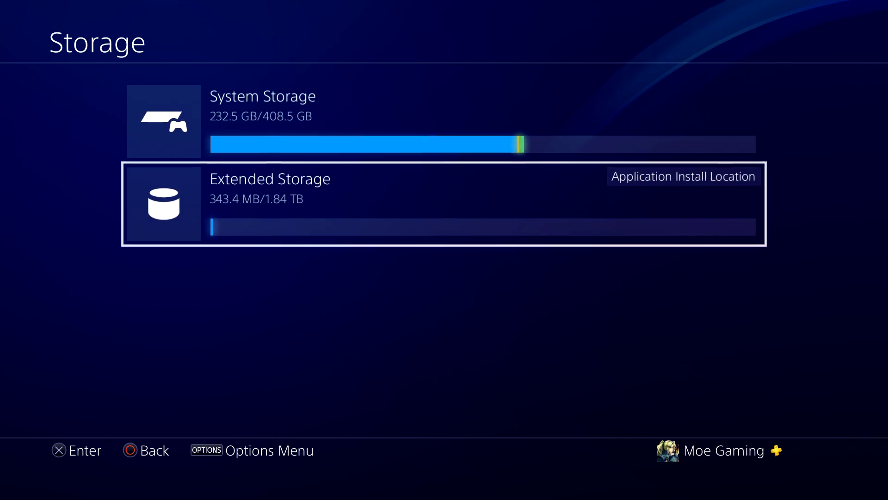
pyautogui.press('F2')
pyautogui.press('Escape')
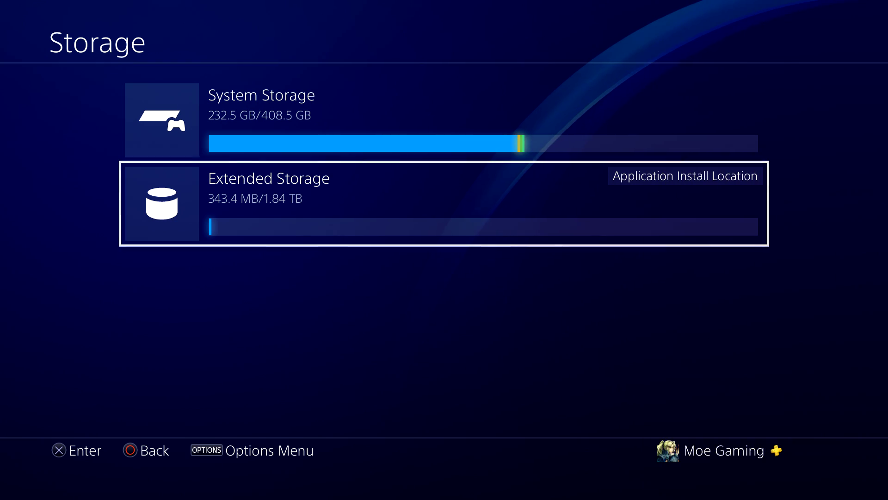
pyautogui.press('Return')
pyautogui.press('Return')
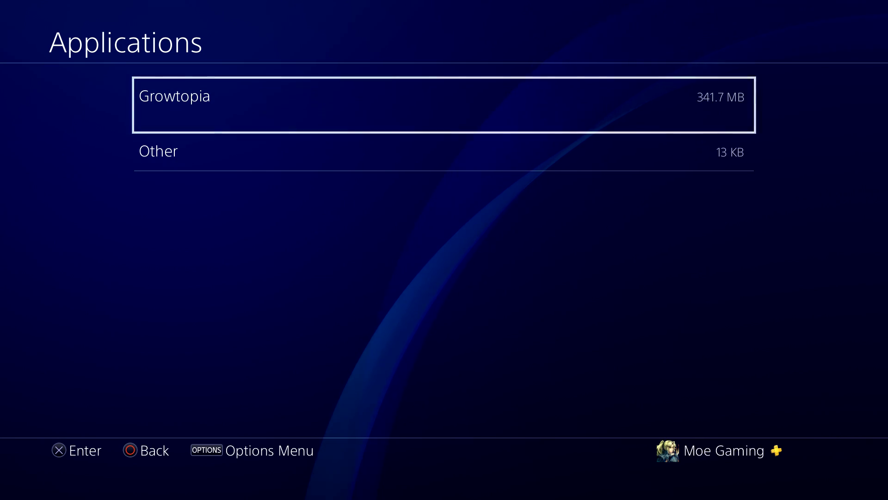
pyautogui.press('Escape')
pyautogui.press('Escape')
pyautogui.press('Escape')
pyautogui.press('Escape')
pyautogui.press('Escape')
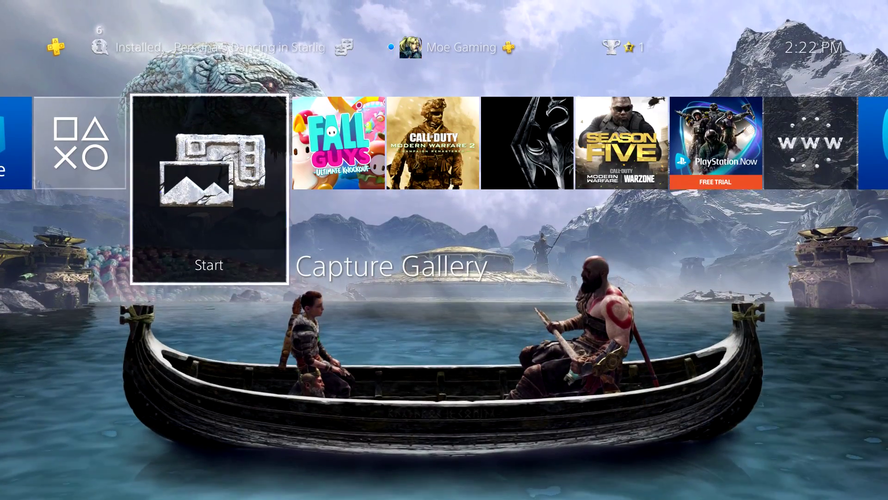
# Step: Reopen Settings, glance at the storage overview, then go to Devices > USB Storage Devices
pyautogui.press('Up')
pyautogui.press('Return')
pyautogui.press('Down')
pyautogui.press('Down')
pyautogui.press('Down')
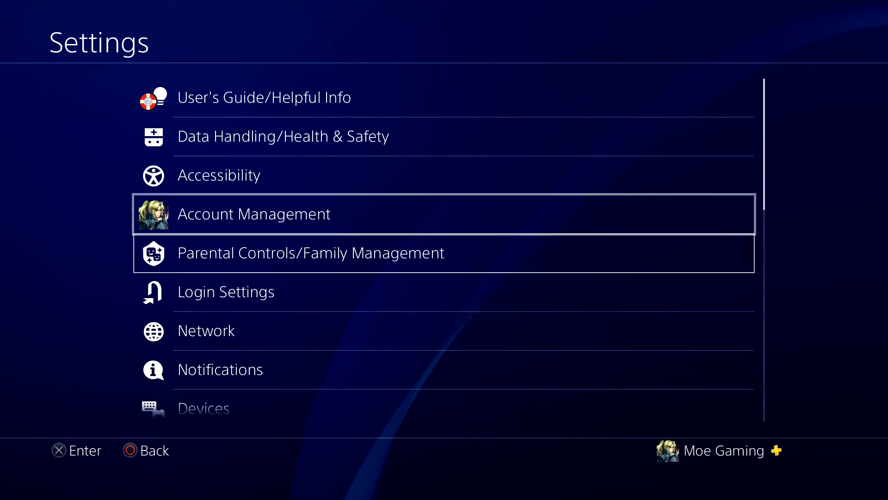
pyautogui.press('Down')
pyautogui.press('Down')
pyautogui.press('Down')
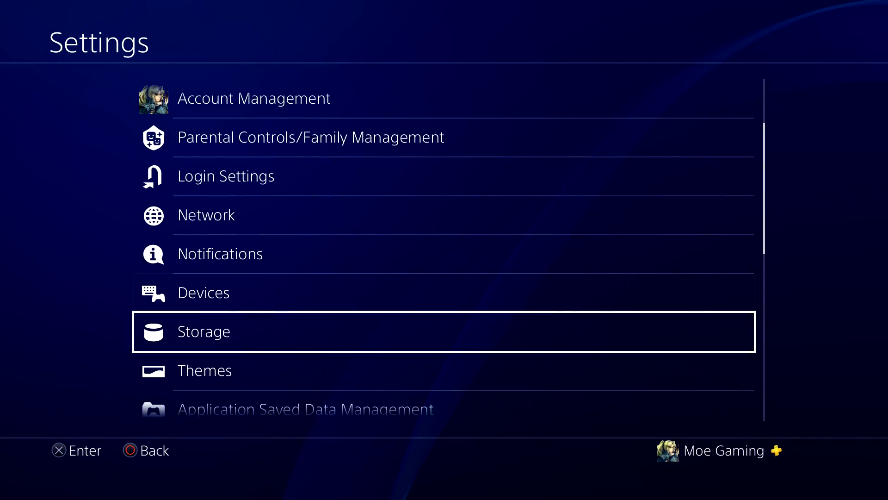
pyautogui.press('Return')
pyautogui.press('Escape')
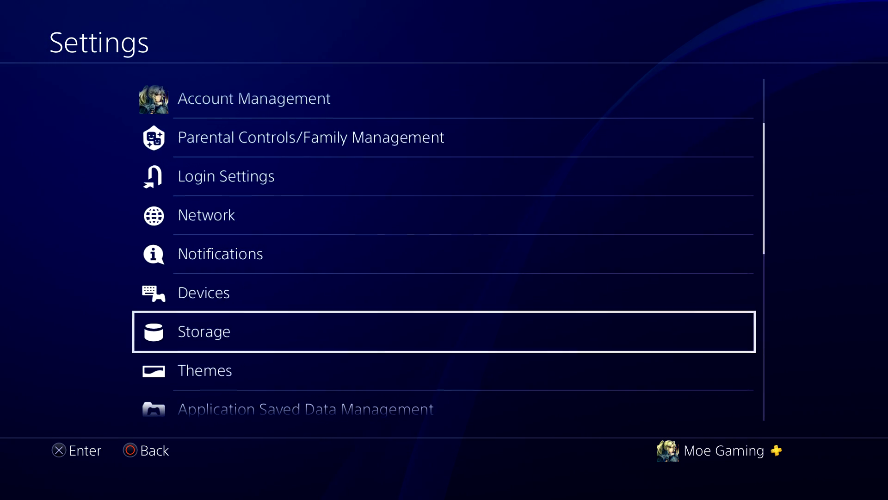
pyautogui.press('Down')
pyautogui.press('Up')
pyautogui.press('Up')
pyautogui.press('Return')
pyautogui.press('Down')
pyautogui.press('Down')
pyautogui.press('Down')
pyautogui.press('Down')
pyautogui.press('Down')
pyautogui.press('Down')
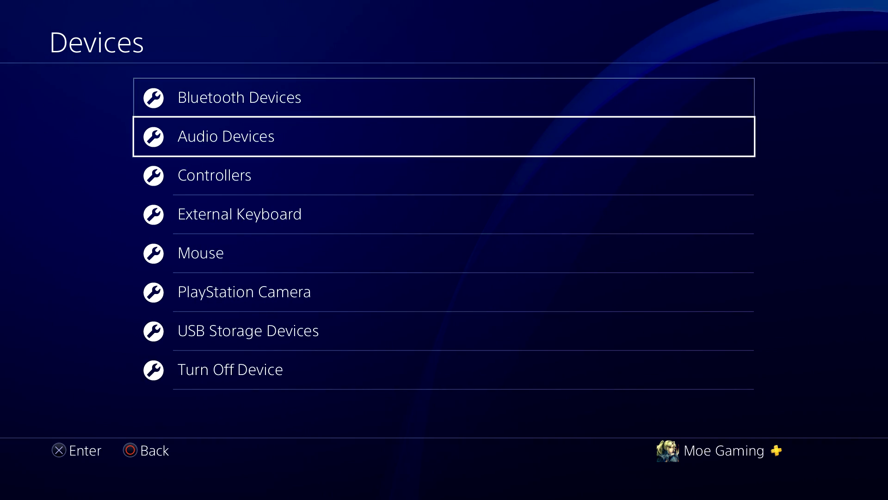
pyautogui.press('Return')
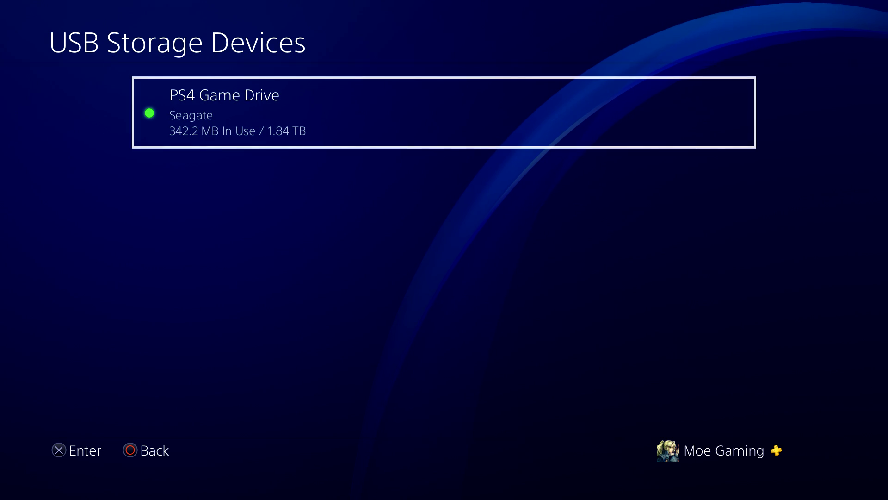
# Step: Stop using the PS4 Game Drive as extended storage, then show its exFAT formatting options
pyautogui.press('Return')
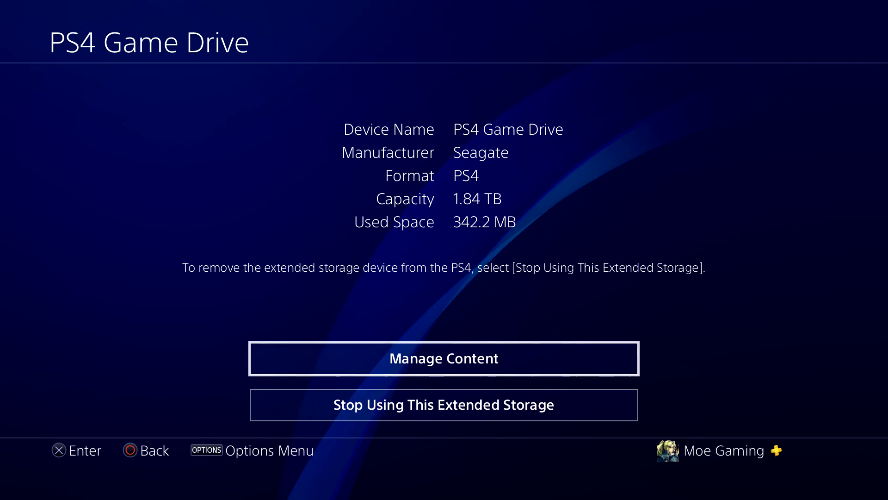
pyautogui.press('Down')
pyautogui.press('Return')
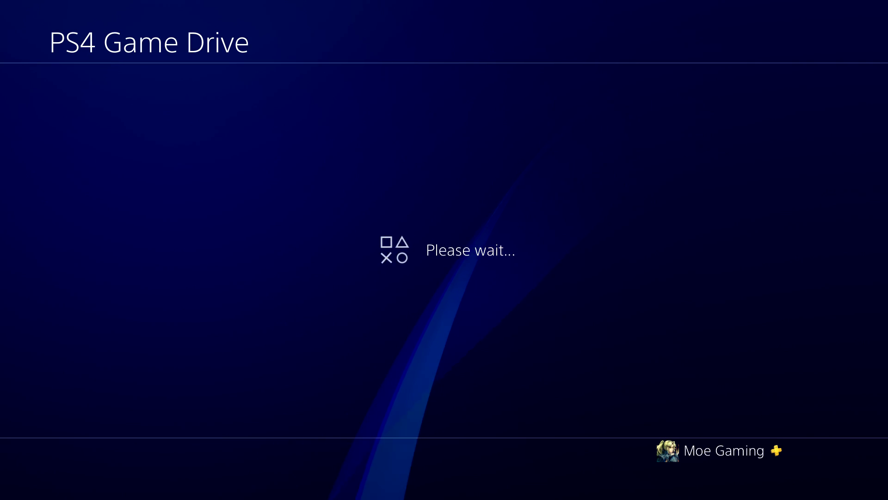
pyautogui.press('Return')
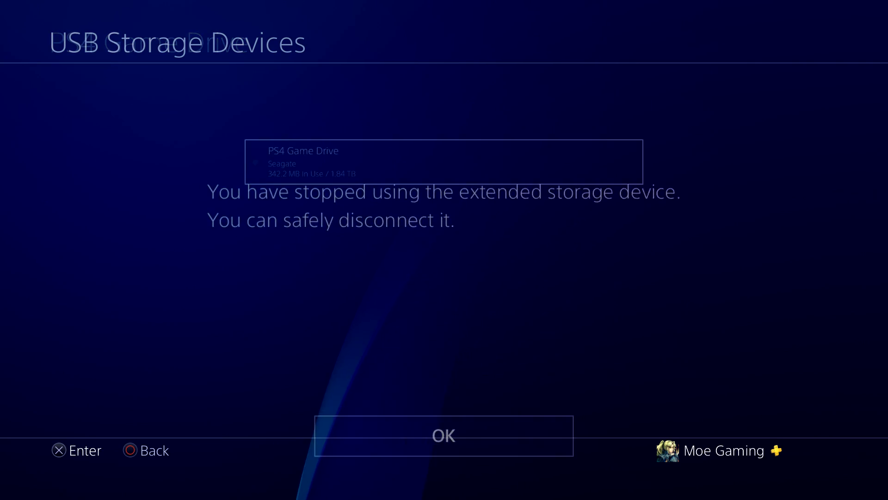
pyautogui.press('Return')
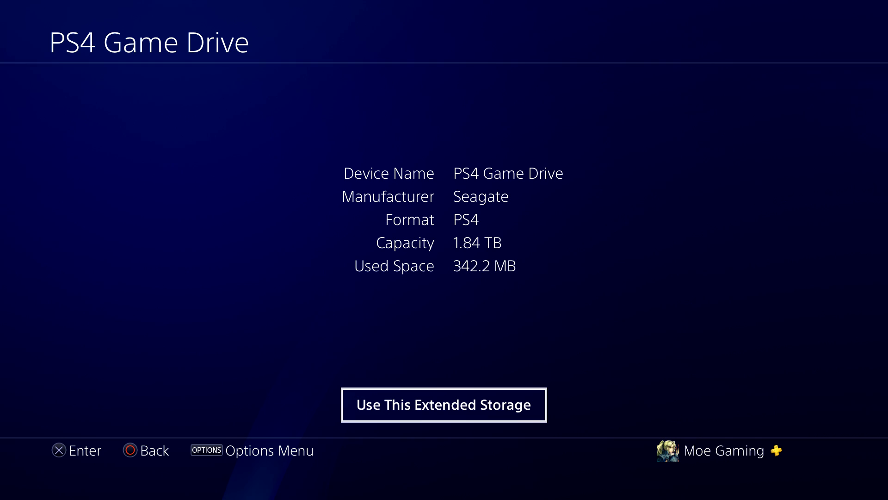
pyautogui.press('Menu')
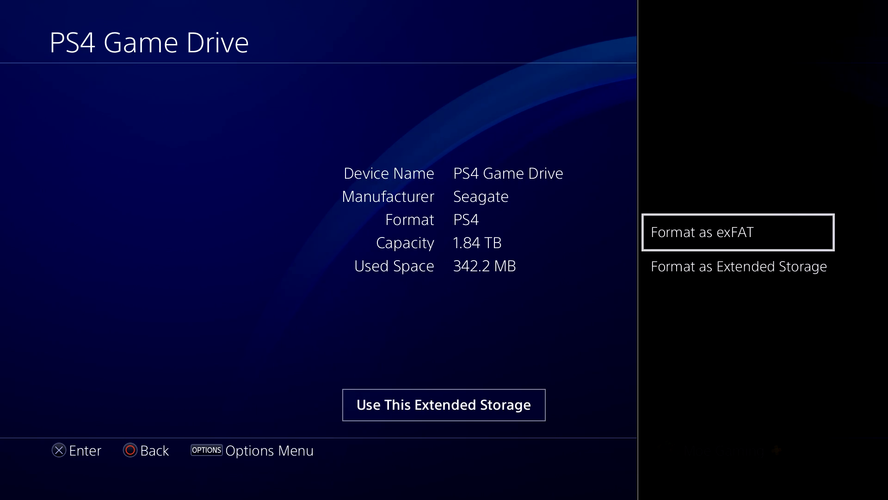
# Step: Leave Settings and open the Call of Duty folder in the Capture Gallery
pyautogui.press('Escape')
pyautogui.press('Escape')
pyautogui.press('Escape')
pyautogui.press('Escape')
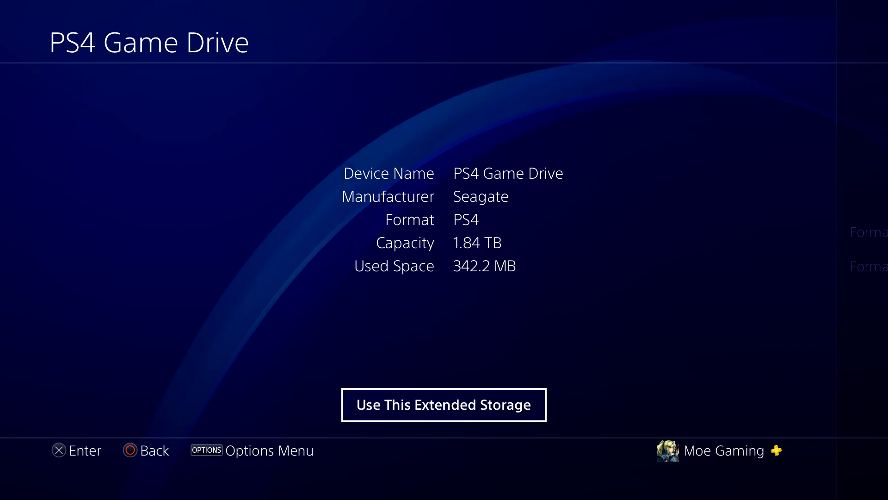
pyautogui.press('Escape')
pyautogui.press('Down')
pyautogui.press('Return')
pyautogui.press('Right')
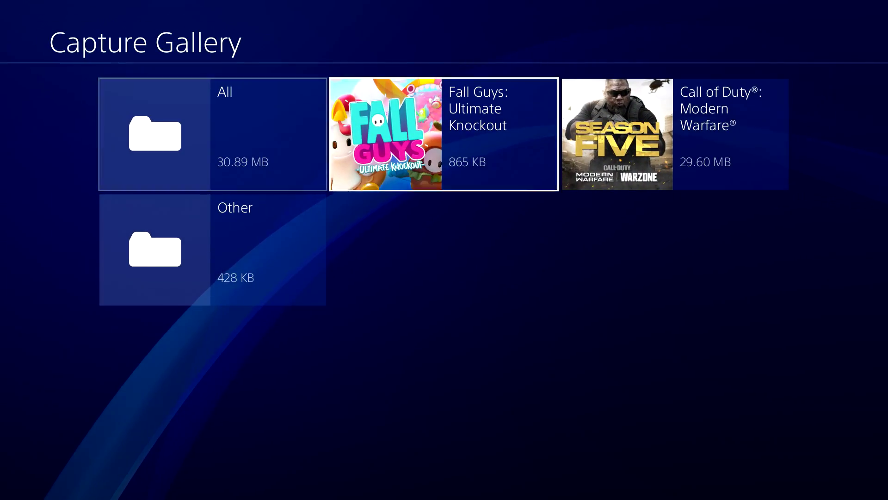
pyautogui.press('Right')
pyautogui.press('Return')
# Step: Retry copying the clip to USB storage, dismiss error CE-37857-0, and return home
pyautogui.press('o')
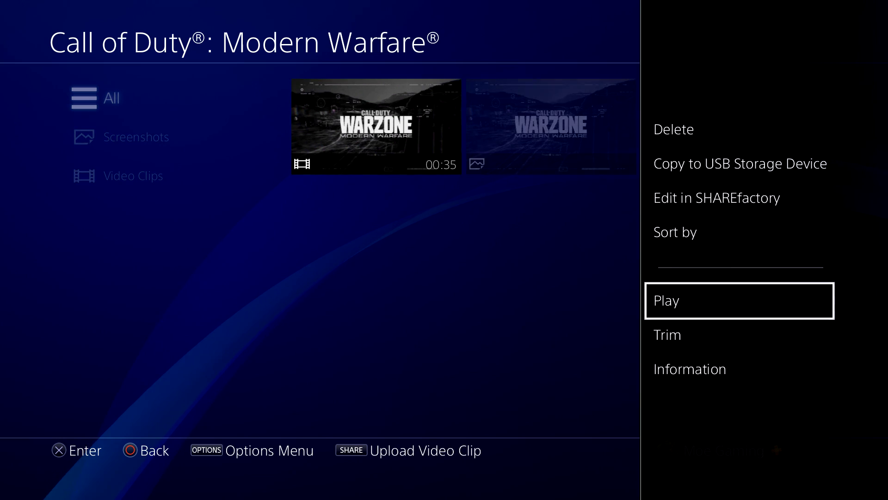
pyautogui.press('Up')
pyautogui.press('Up')
pyautogui.press('Up')
pyautogui.press('Return')
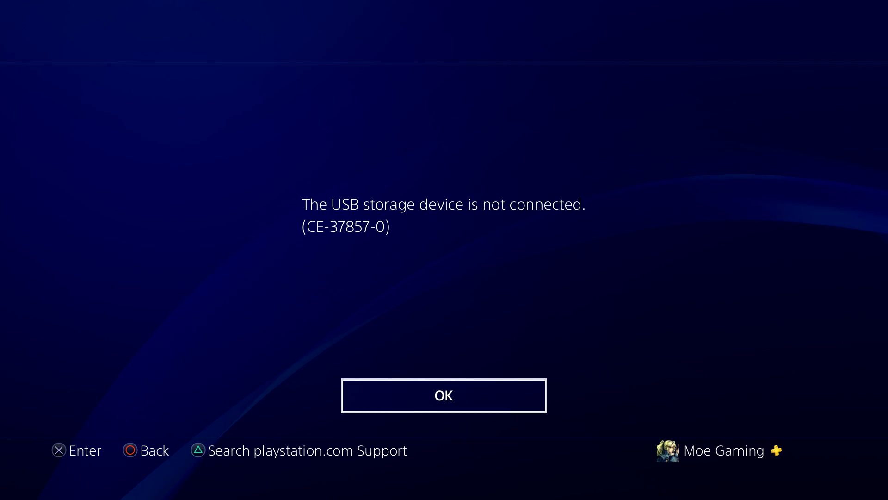
pyautogui.press('Return')
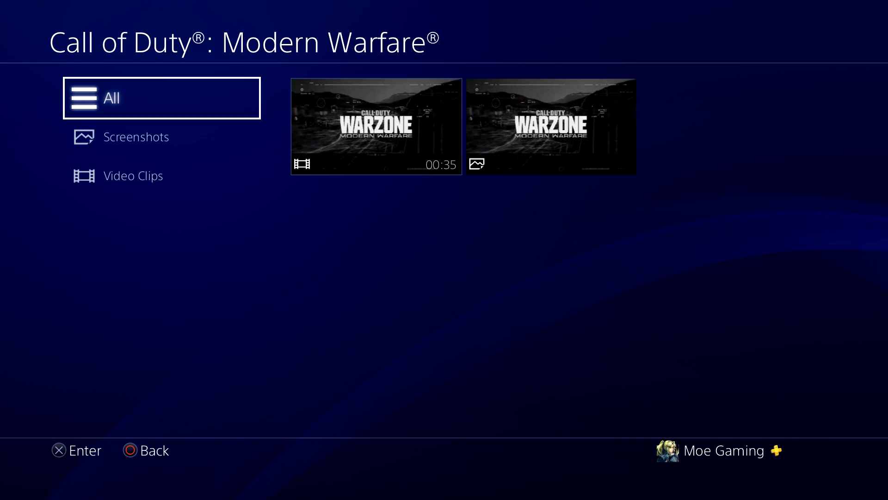
pyautogui.press('Escape')
pyautogui.press('Escape')
pyautogui.press('Up')
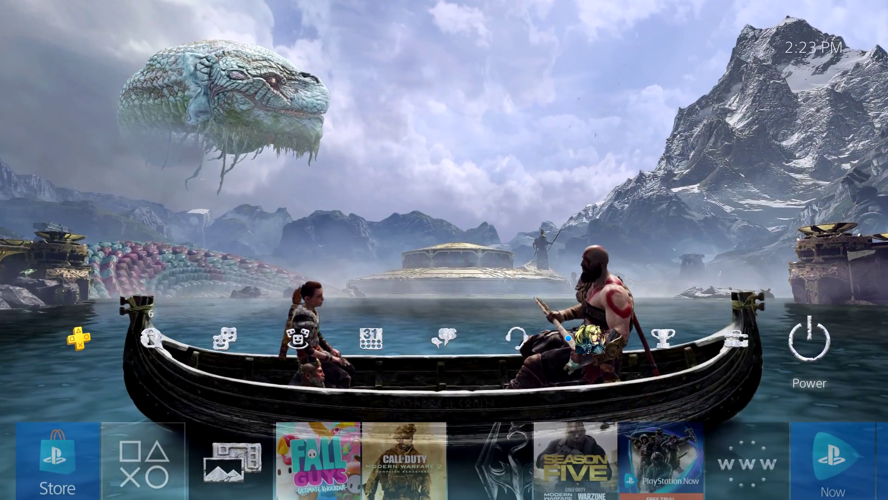
# Step: Go to Settings > Devices > USB Storage Devices
pyautogui.press('Left')
pyautogui.press('Return')
pyautogui.press('Down')
pyautogui.press('Down')
pyautogui.press('Down')
pyautogui.press('Down')
pyautogui.press('Down')
pyautogui.press('Down')
pyautogui.press('Down')
pyautogui.press('Up')
pyautogui.press('Up')
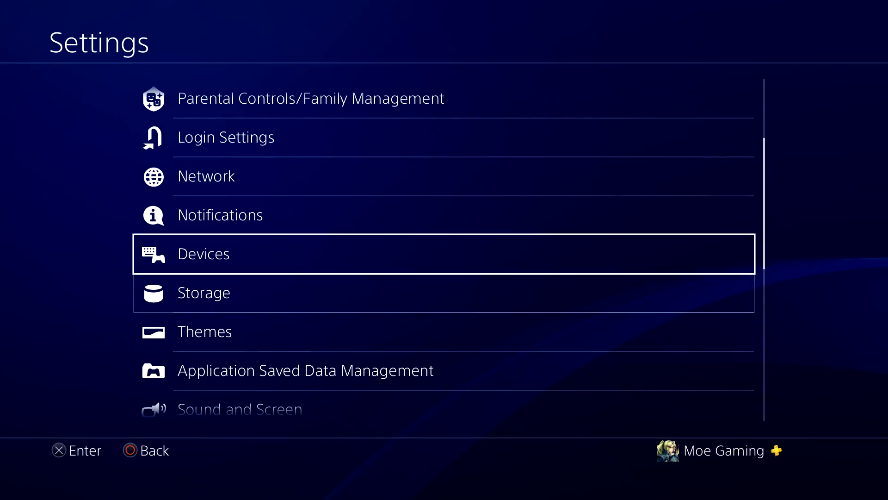
pyautogui.press('Return')
pyautogui.press('Down')
pyautogui.press('Down')
pyautogui.press('Down')
pyautogui.press('Down')
pyautogui.press('Down')
pyautogui.press('Down')
pyautogui.press('Return')
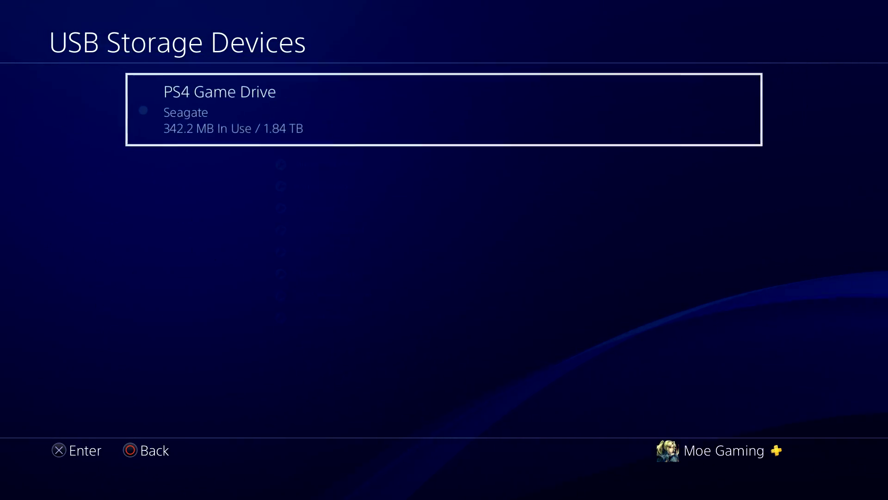
# Step: Enable the PS4 Game Drive as extended storage, view its info, and back out to Settings
pyautogui.press('Return')
pyautogui.press('Return')
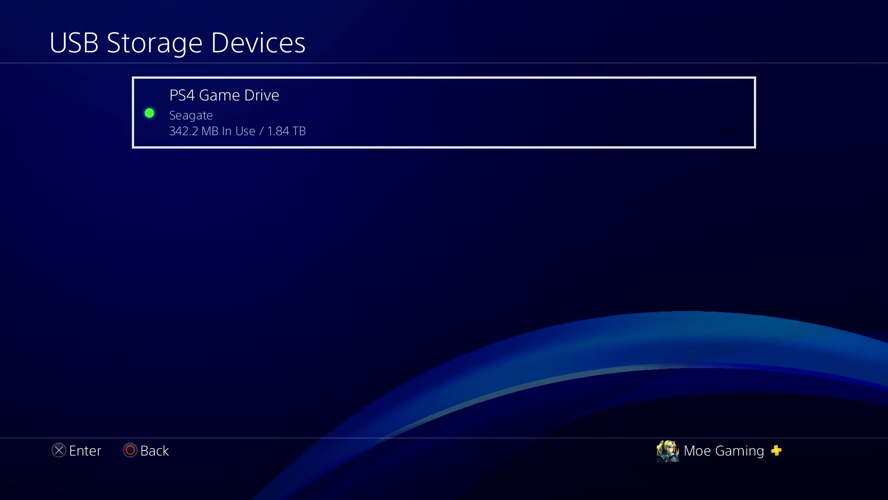
pyautogui.press('Return')
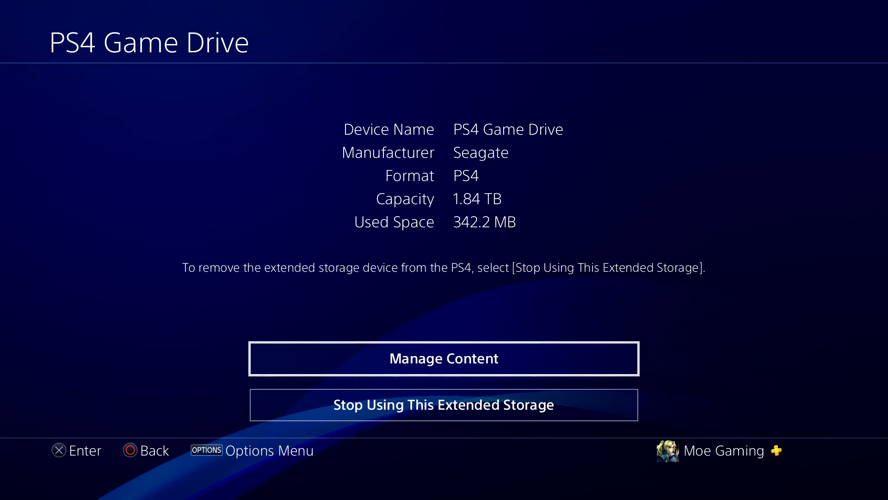
pyautogui.press('Escape')
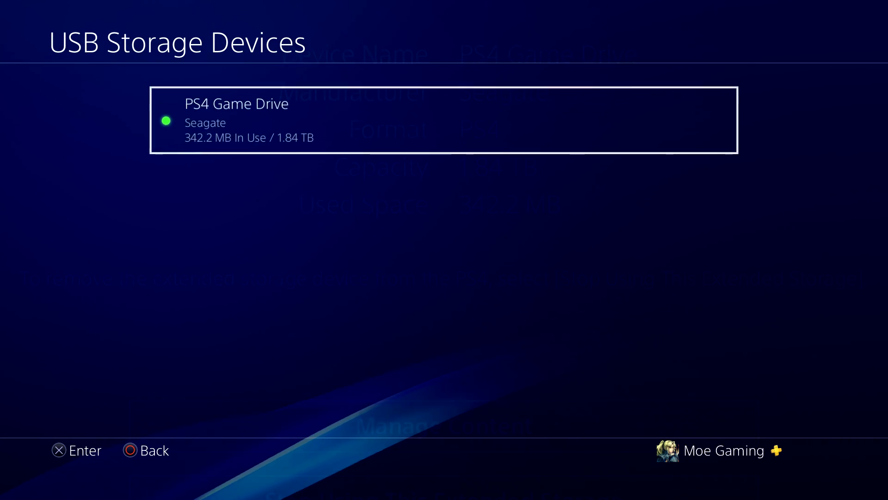
pyautogui.press('Escape')
pyautogui.press('Escape')
# Step: Reach the Call of Duty captures via Storage > System Storage > Capture Gallery
pyautogui.press('Down')
pyautogui.press('Return')
pyautogui.press('Return')
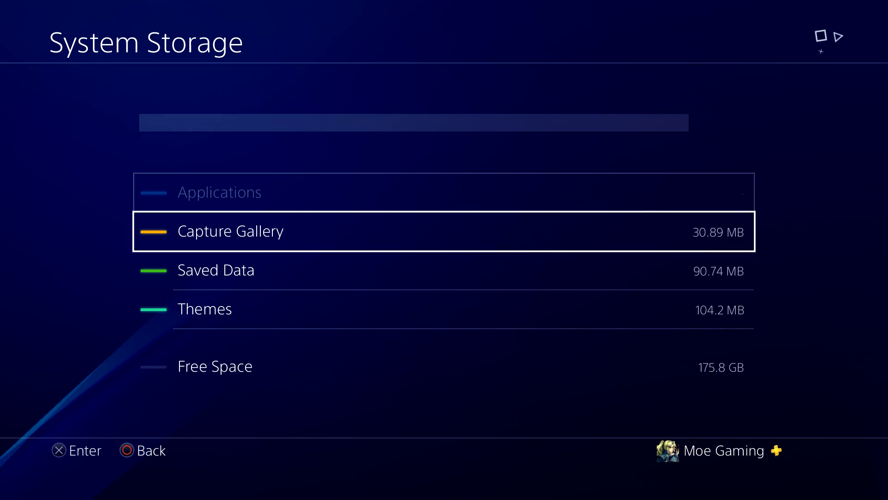
pyautogui.press('Escape')
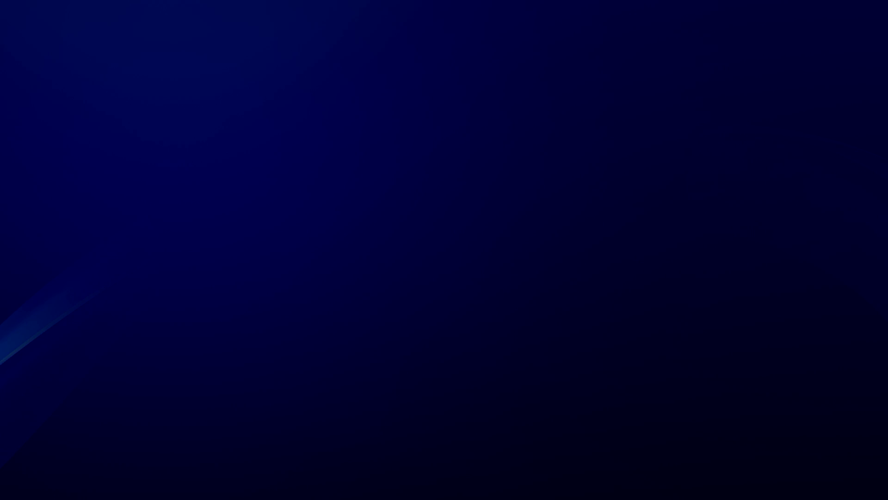
pyautogui.press('Right')
pyautogui.press('Right')
pyautogui.press('Return')
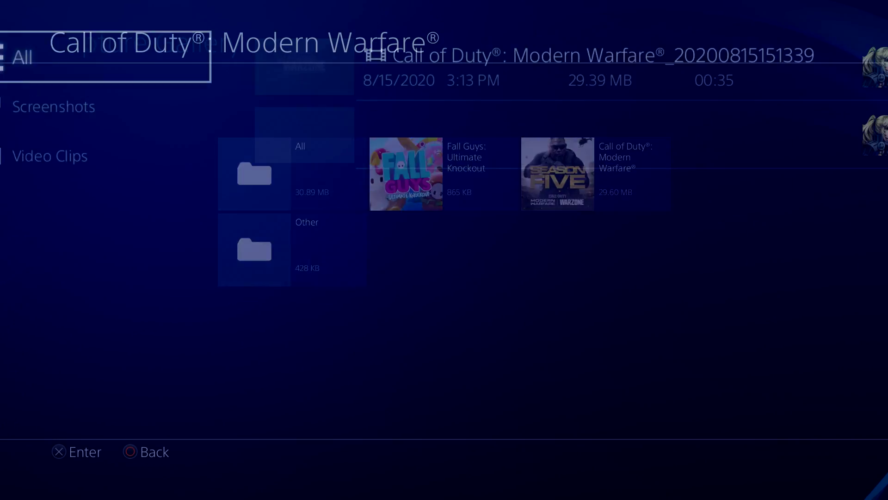
# Step: Try the clip's Copy to USB Storage Device again and dismiss the cannot-perform error
pyautogui.press('Right')
pyautogui.press('Menu')
pyautogui.press('Up')
pyautogui.press('Up')
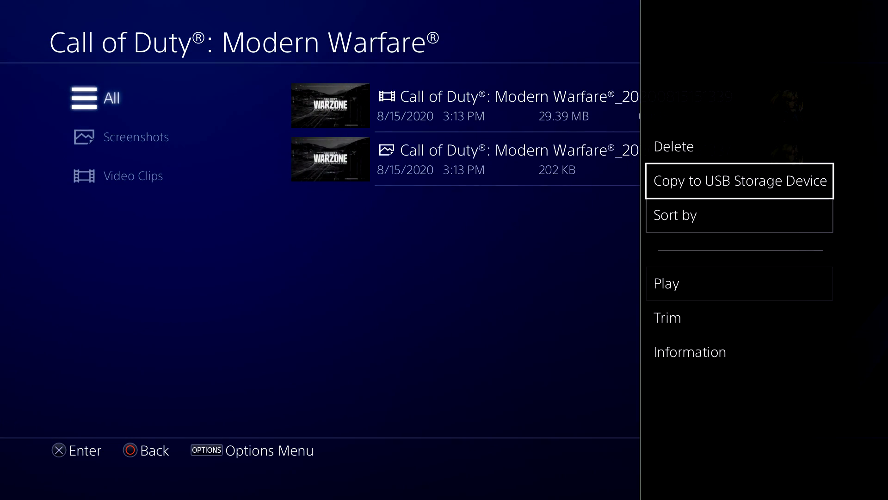
pyautogui.press('Return')
pyautogui.press('Return')
pyautogui.press('Escape')
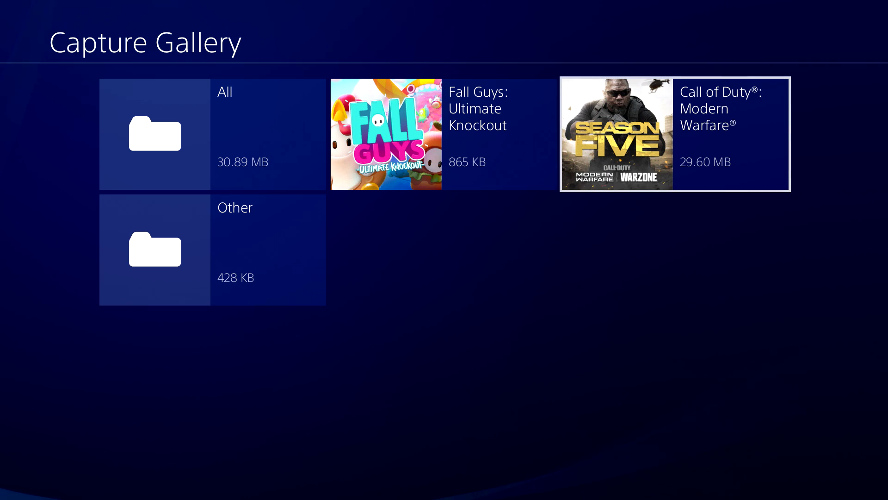
# Step: Return to the Storage overview and reopen the System Storage breakdown
pyautogui.press('Escape')
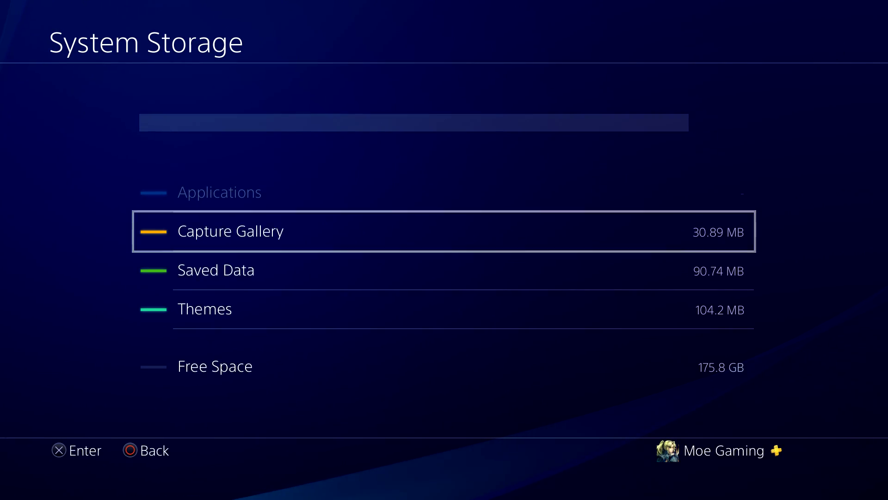
pyautogui.press('Escape')
pyautogui.press('Down')
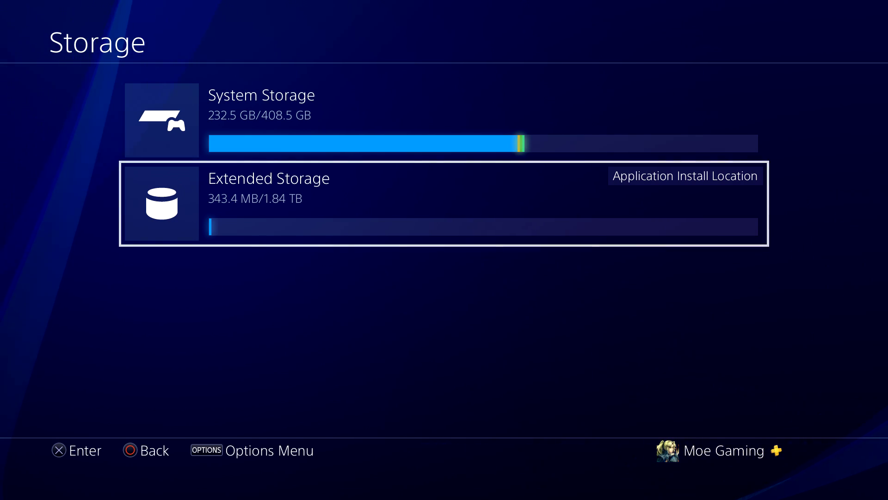
pyautogui.press('Up')
pyautogui.press('Return')
# Step: Open Applications and view Fall Guys' Move to Extended Storage option
pyautogui.press('Down')
pyautogui.press('Down')
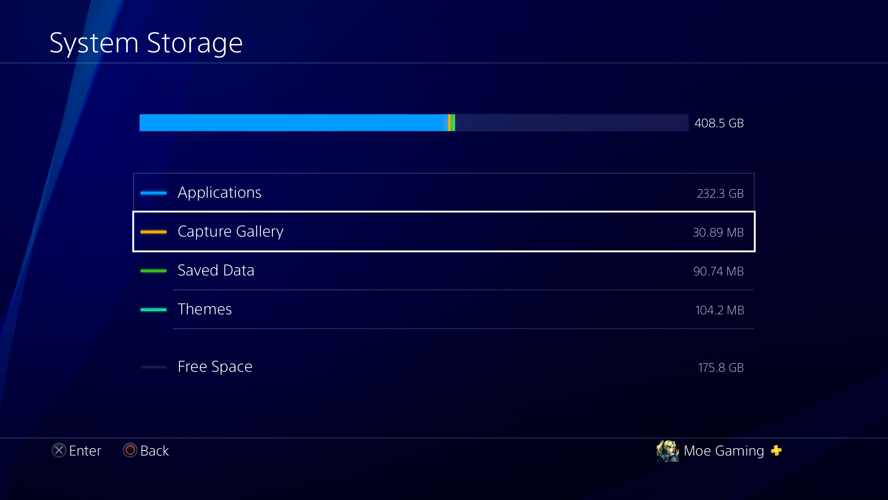
pyautogui.press('Up')
pyautogui.press('Up')
pyautogui.press('Return')
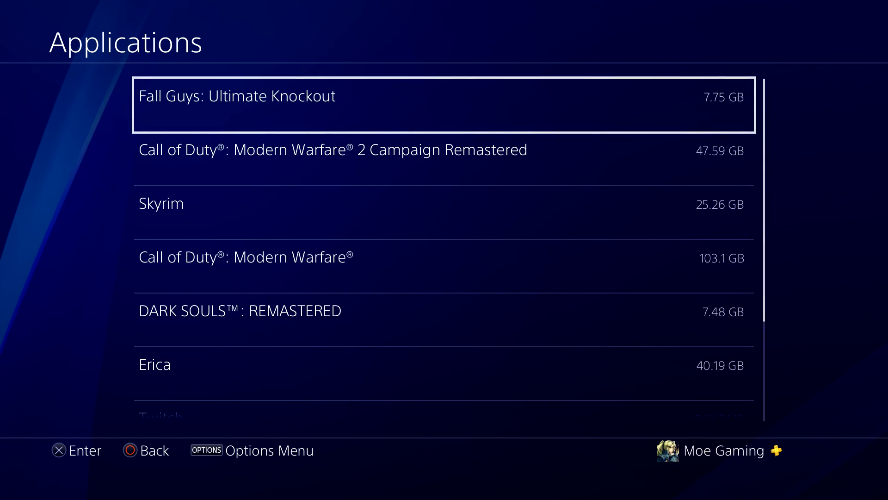
pyautogui.press('Menu')
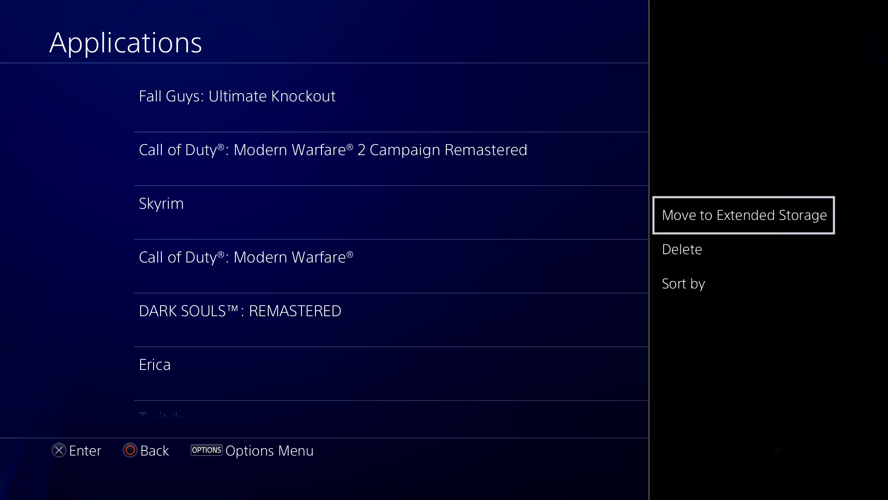
pyautogui.press('Escape')
pyautogui.press('Escape')
pyautogui.press('Escape')
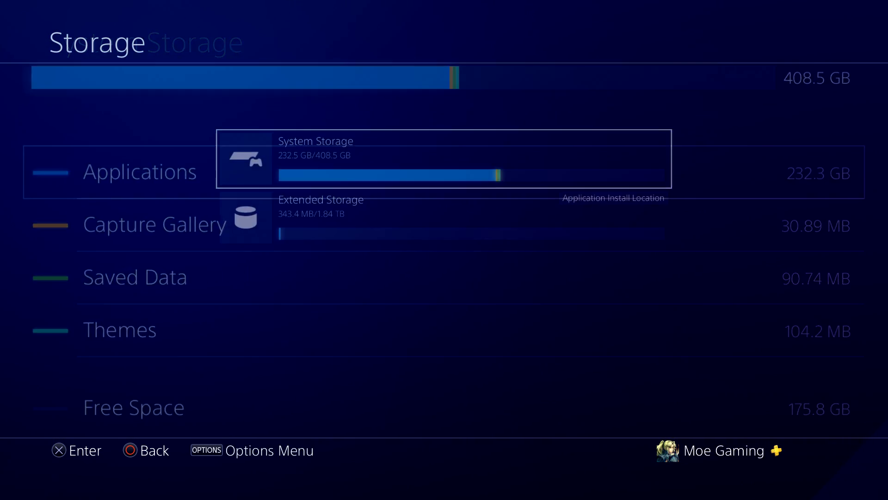
# Step: Open Extended Storage > Applications to confirm Growtopia at 341.7 MB, then return home
pyautogui.press('Down')
pyautogui.press('Return')
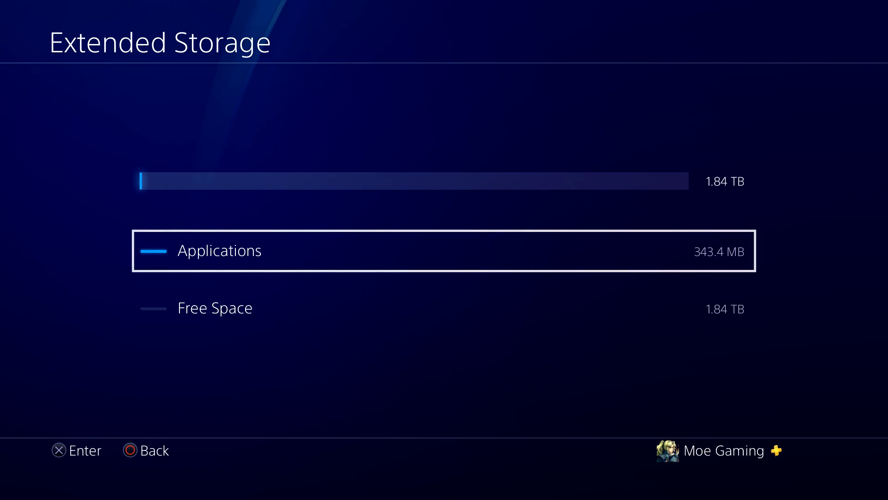
pyautogui.press('Return')
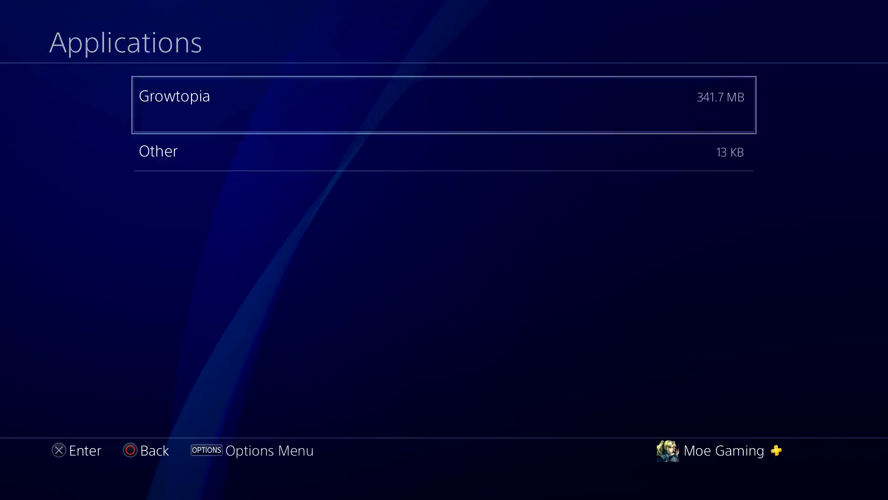
pyautogui.press('Escape')
pyautogui.press('Escape')
pyautogui.press('Escape')
pyautogui.press('Down')
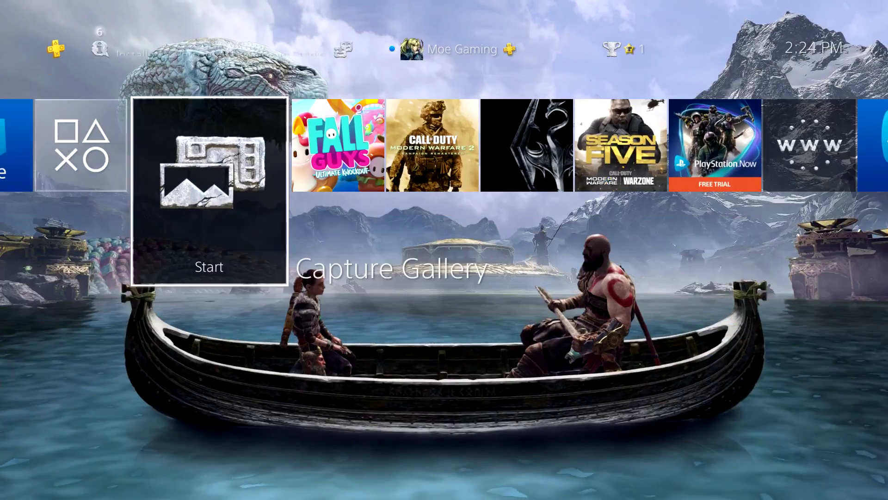